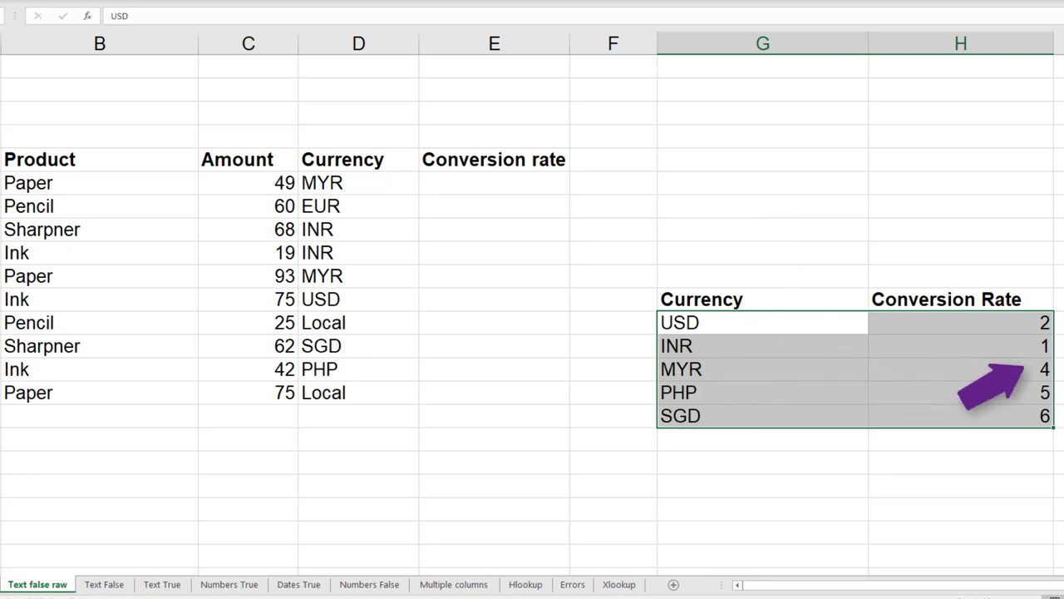
Enter =VLOOKUP(D6,$G$12:$H$16,2,0) in the first Conversion rate cell and fill the formula down to the last product row
click(494, 183)
text(=vlookup()
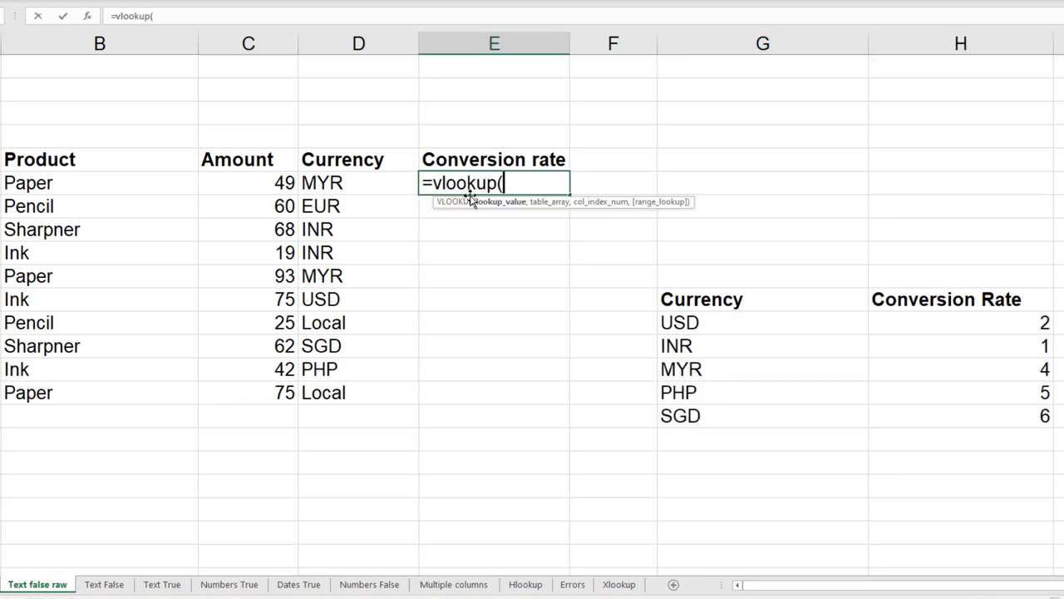
key(Left)
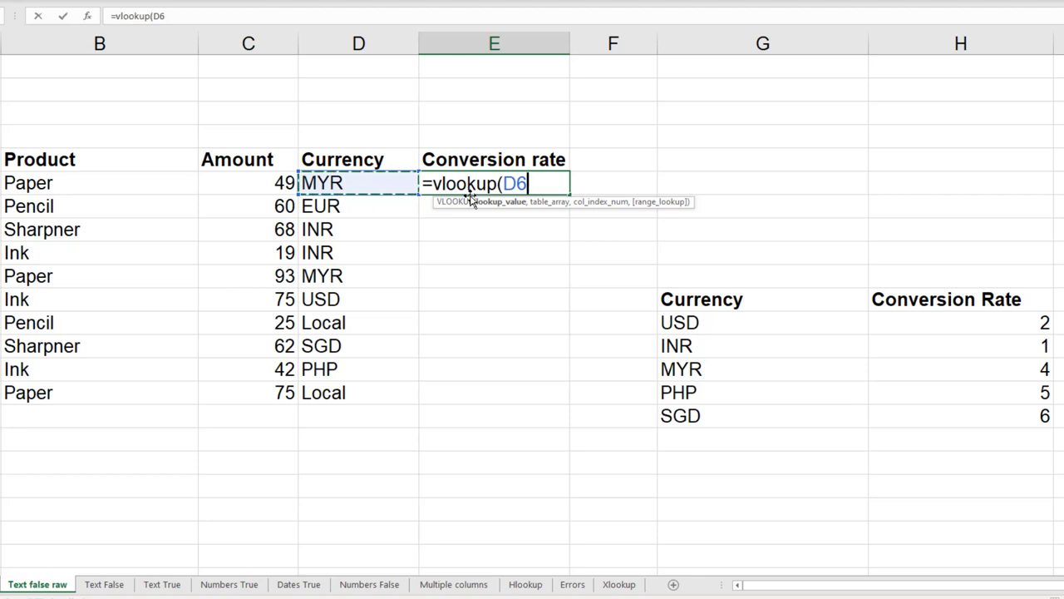
text(,)
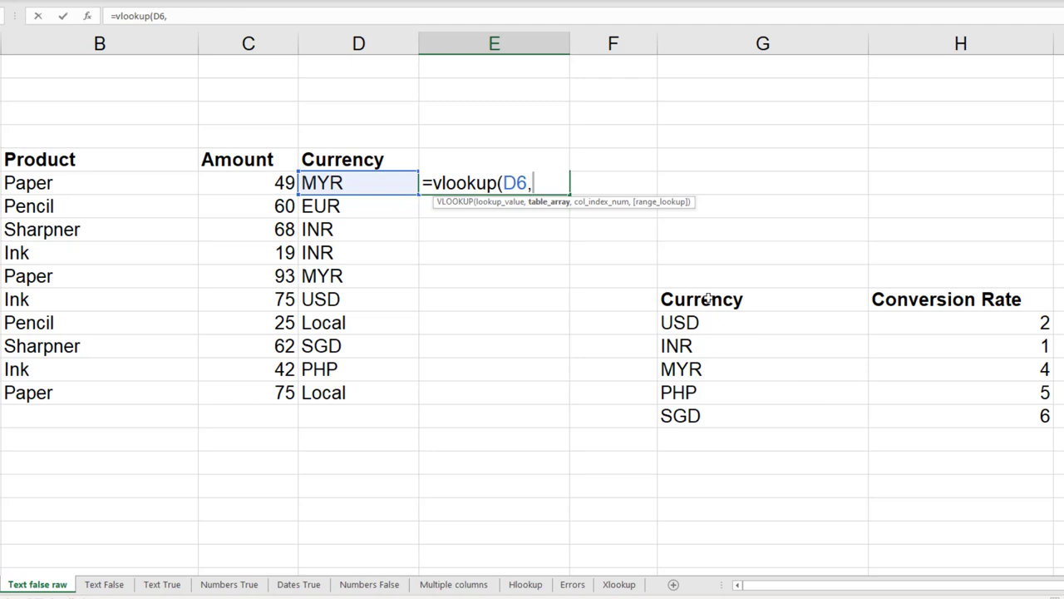
drag(707, 320, 959, 416)
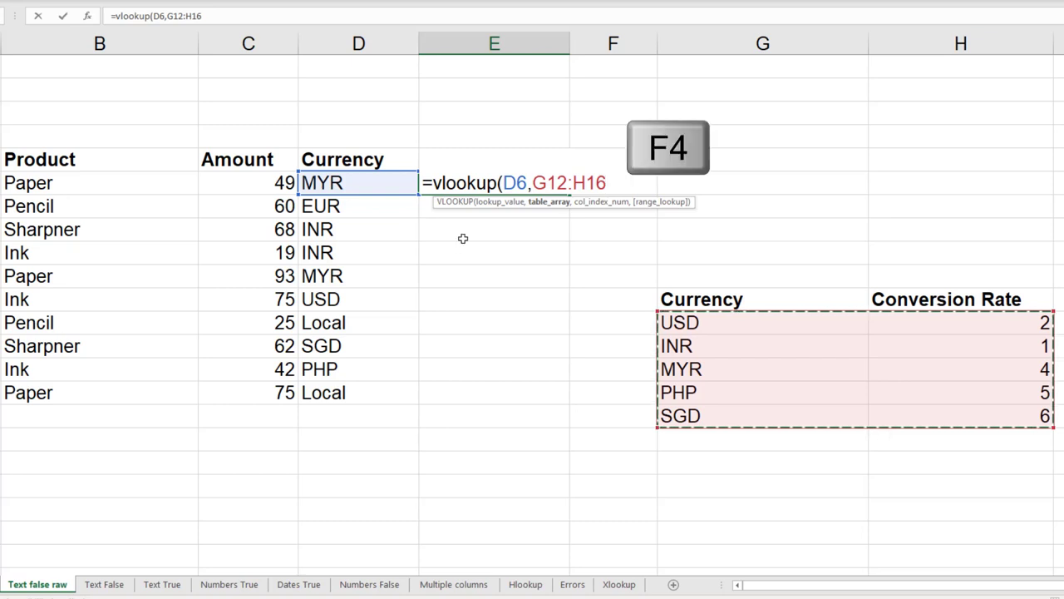
key(F4)
text(,)
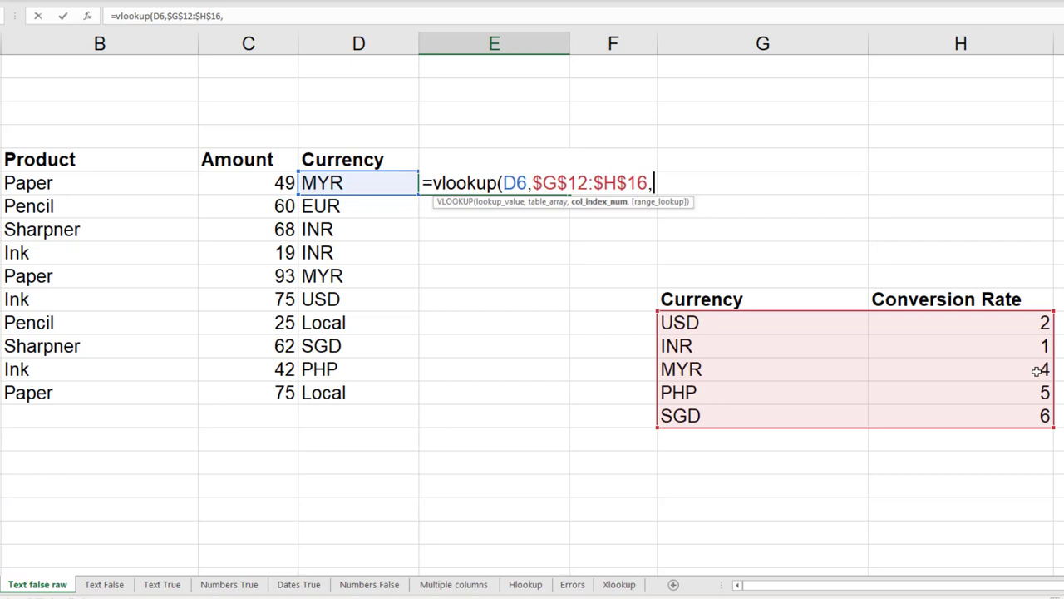
text(2,)
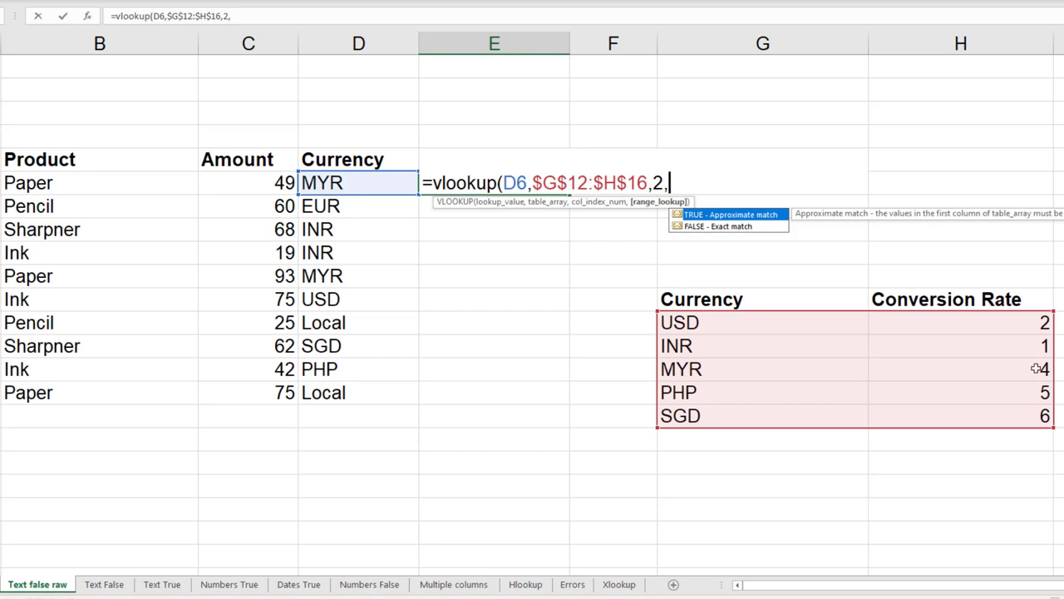
text(0))
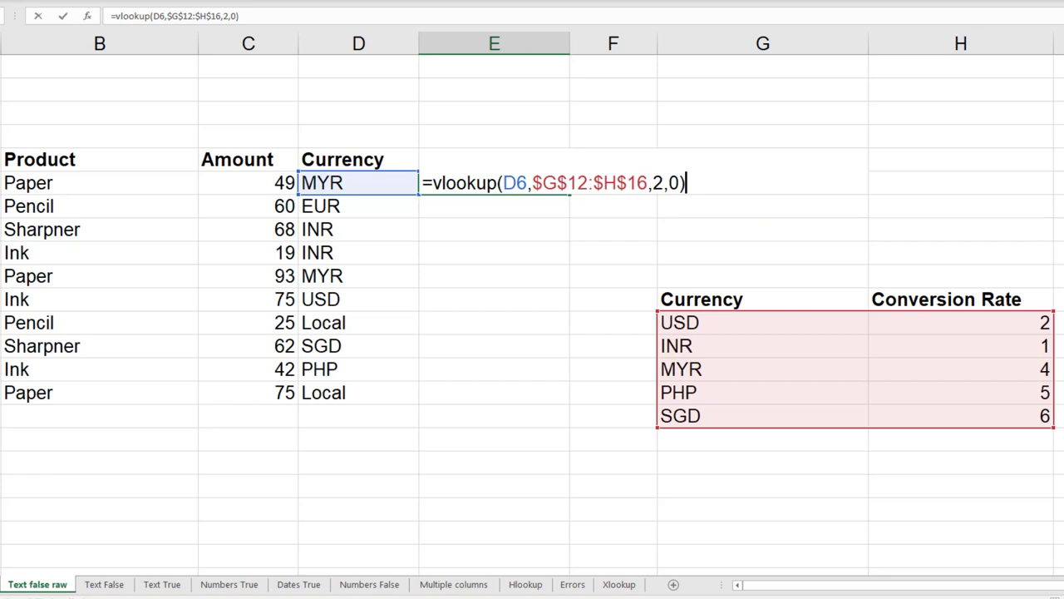
key(Return)
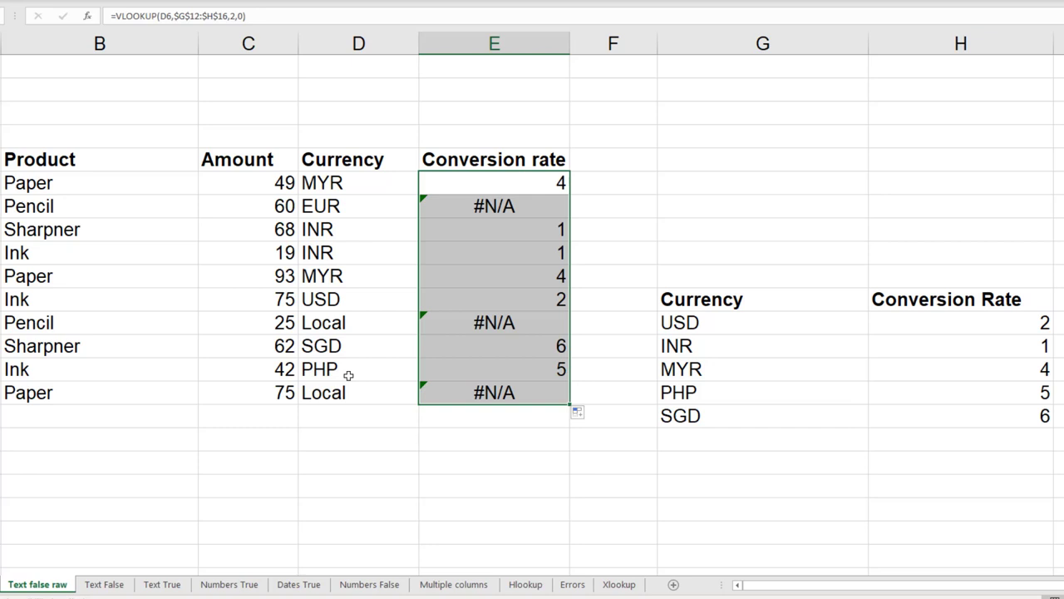
Replace both Local entries in the product list's Currency column with INR
click(337, 326)
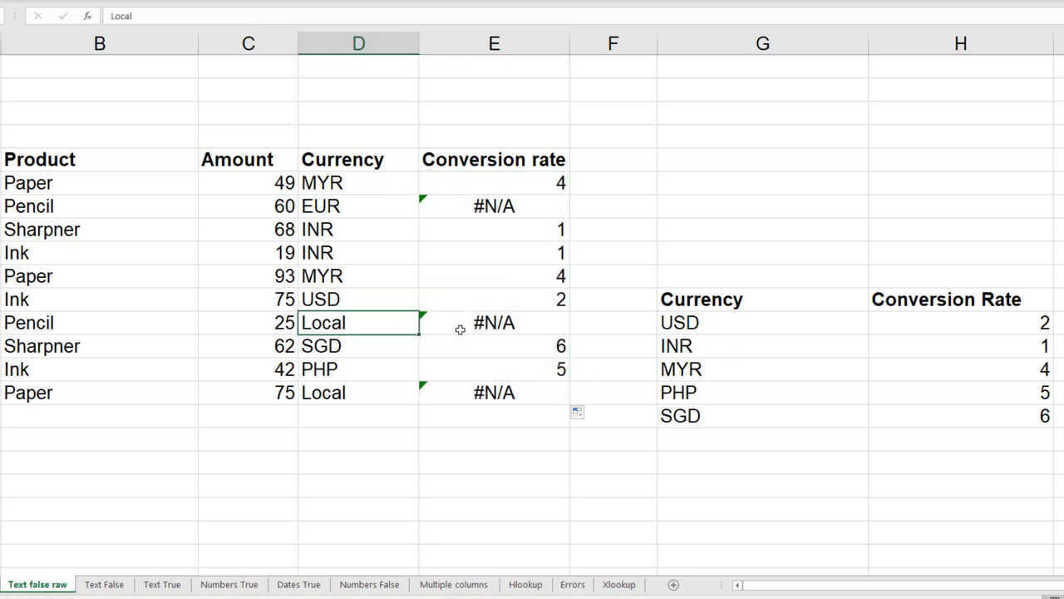
text(INR)
key(Return)
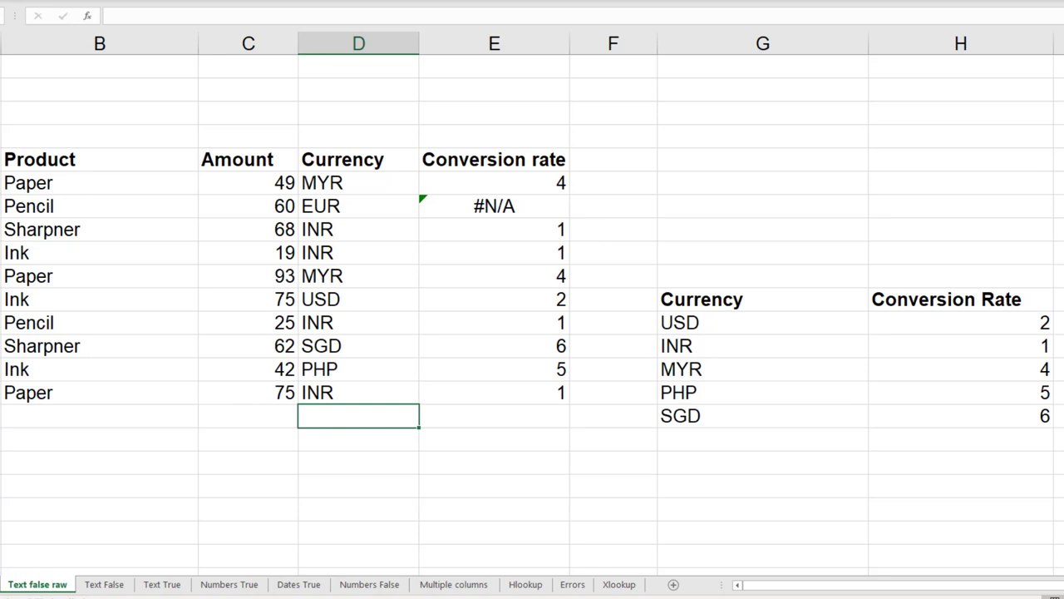
Add the currency EUR with a conversion rate of 7 directly below SGD in the rate list
key(Right)
key(Right)
key(Right)
key(Down)
text(EUR)
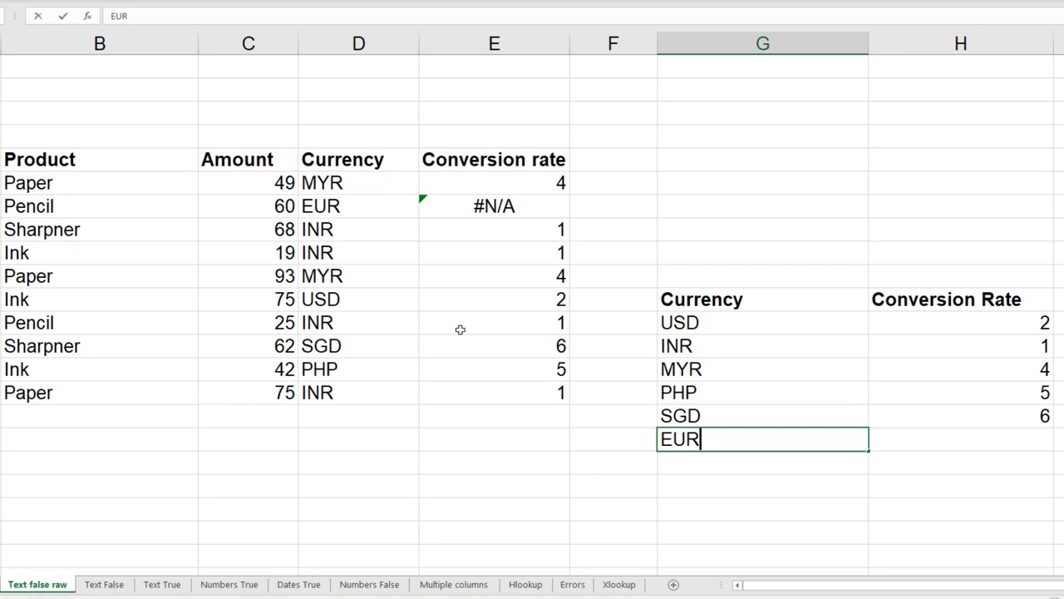
key(Tab)
text(EUR)
key(BackSpace)
key(BackSpace)
key(BackSpace)
text(7)
key(Return)
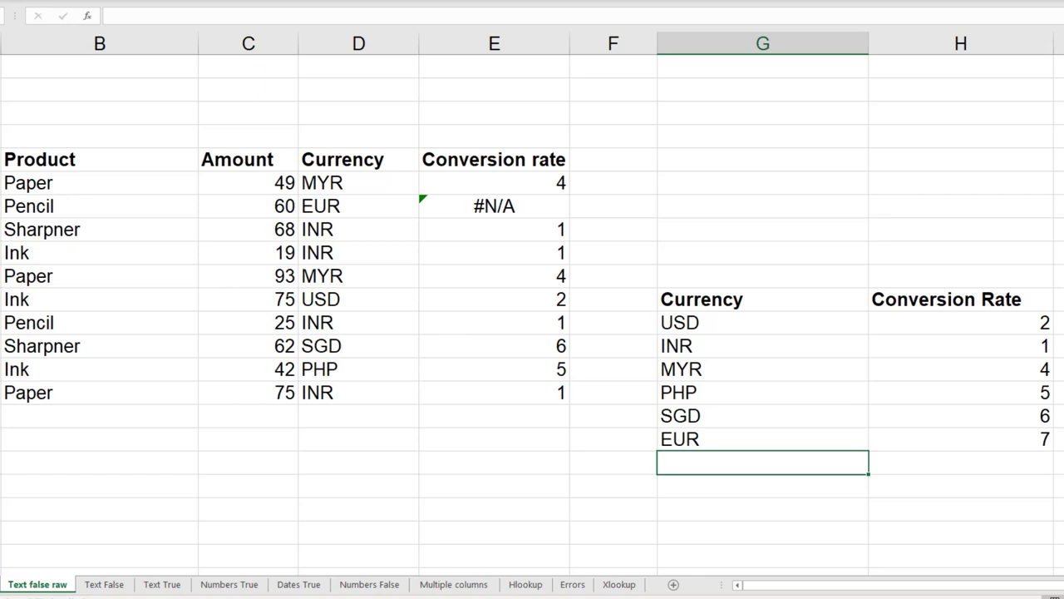
Change the table array in the Pencil/EUR row's VLOOKUP formula to the absolute range $G$12:$H$17
click(494, 206)
key(F2)
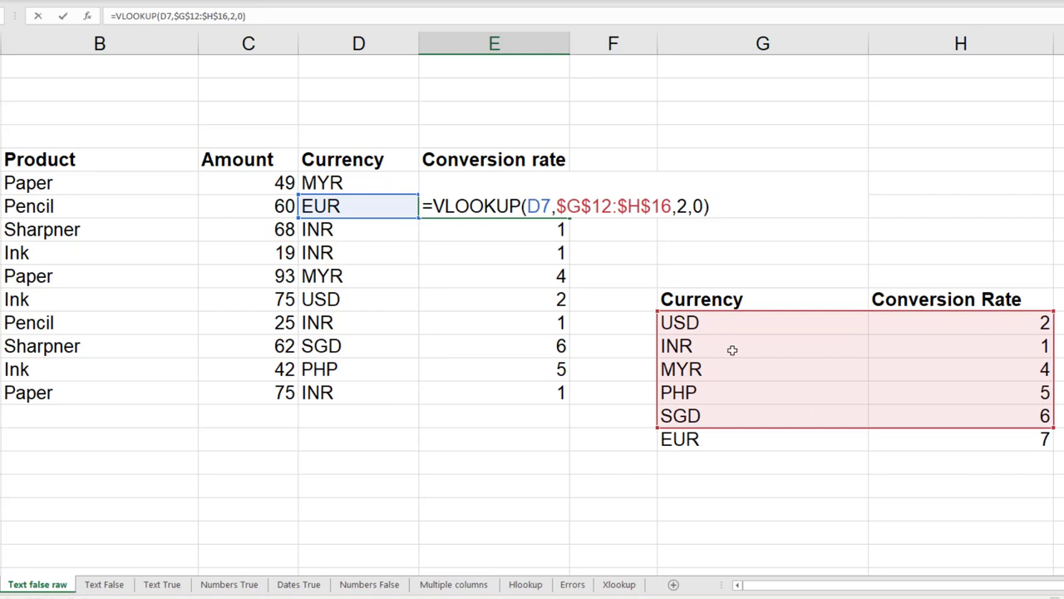
click(485, 206)
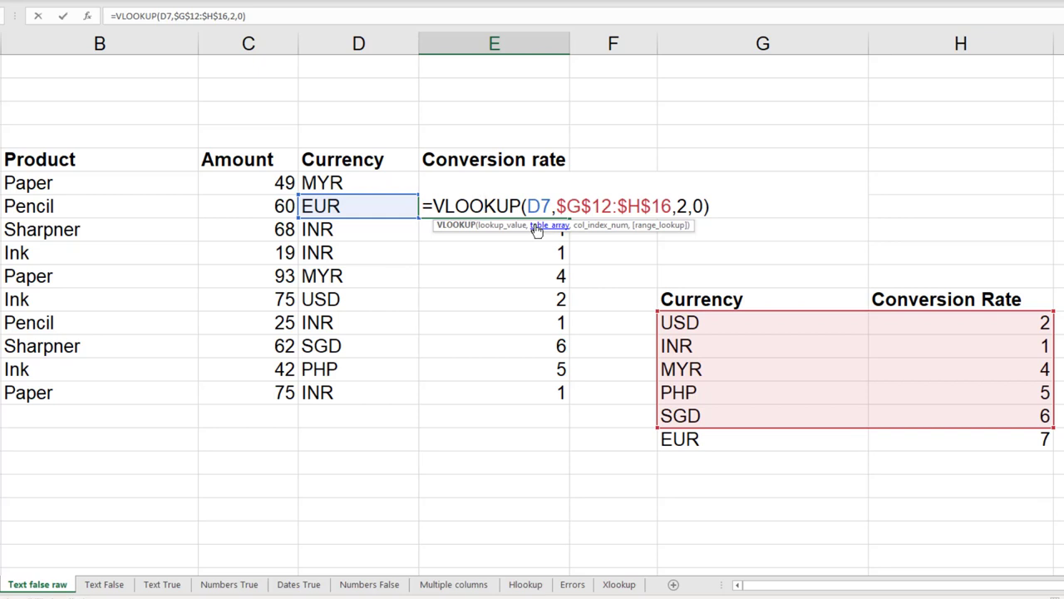
click(537, 226)
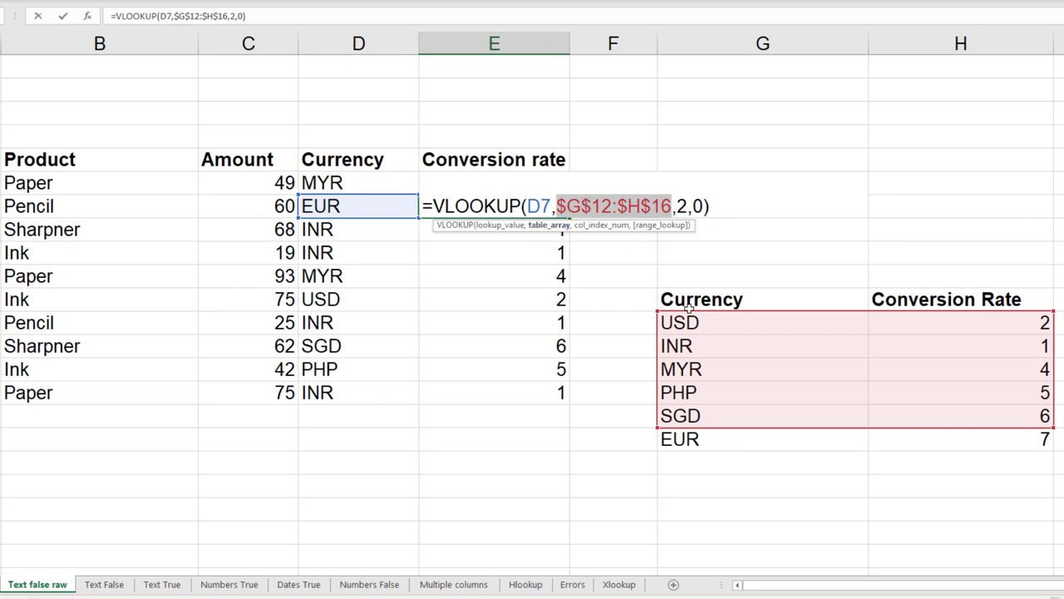
drag(689, 321, 990, 445)
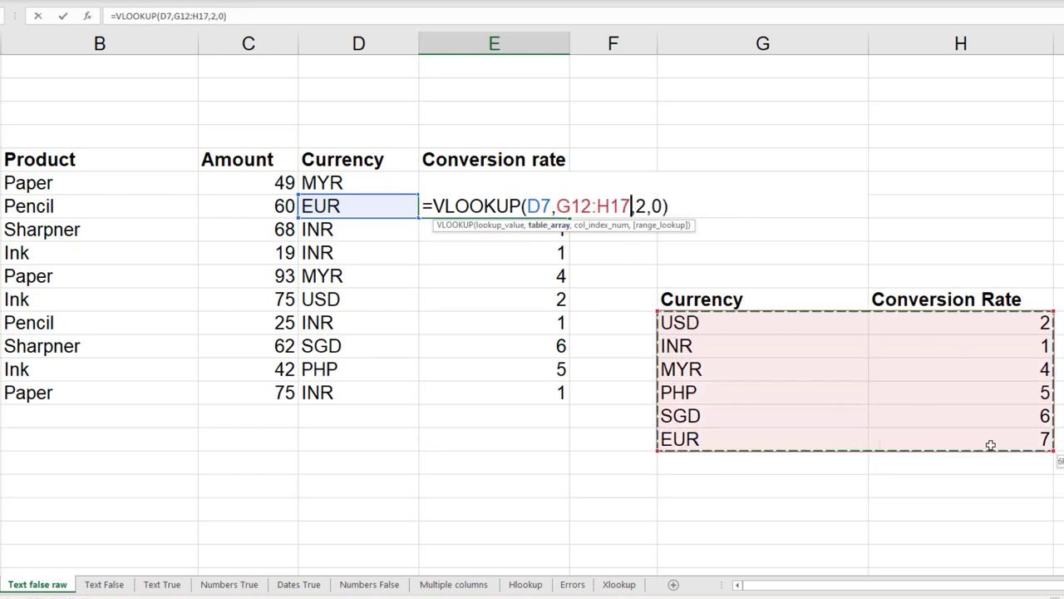
key(F4)
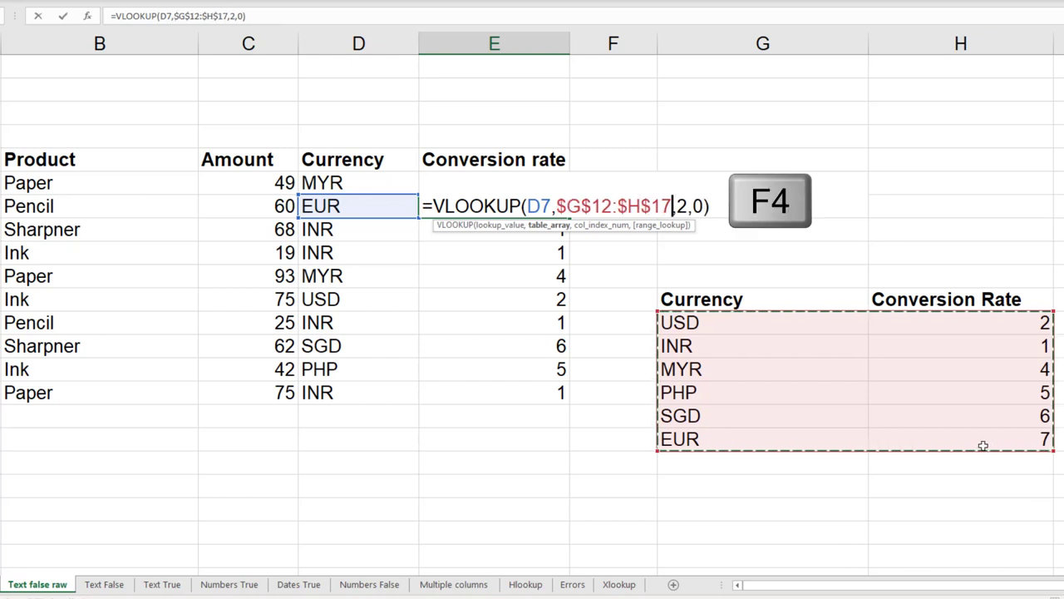
key(Return)
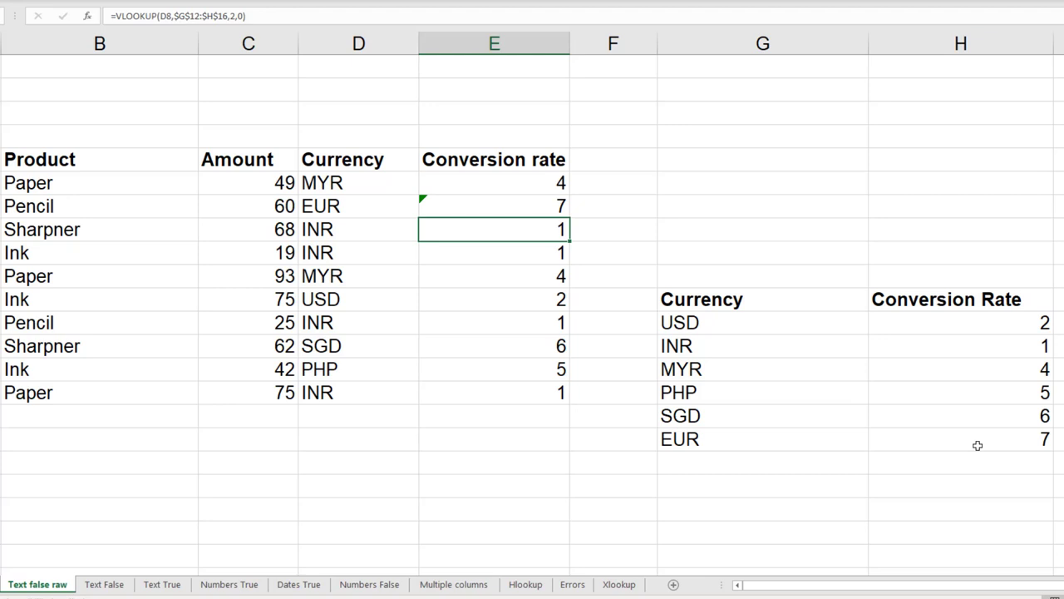
Change the currency of the Paper row with amount 93 to EUR
key(Down)
key(Down)
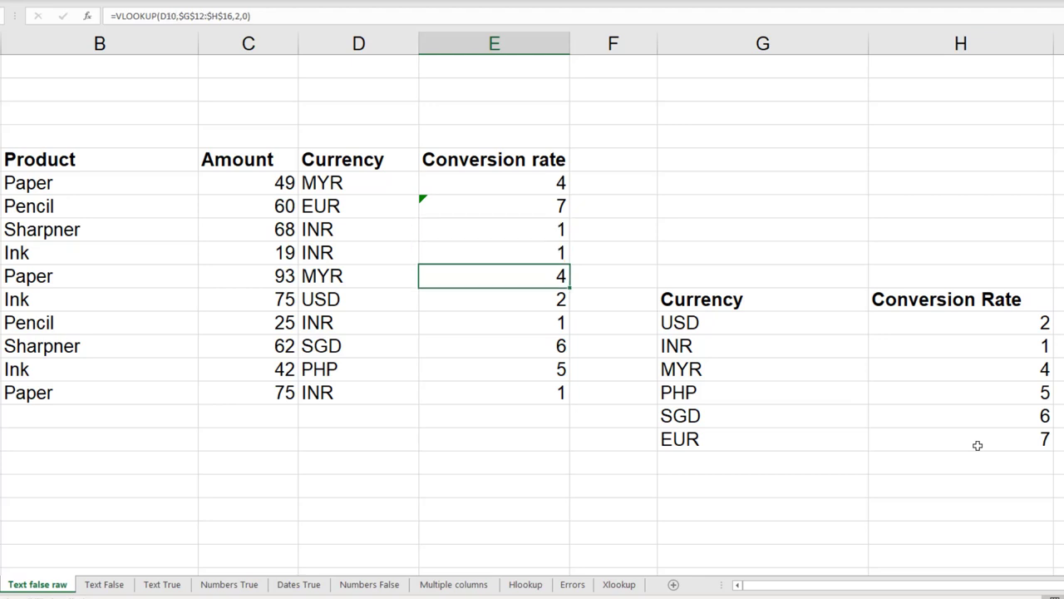
key(Left)
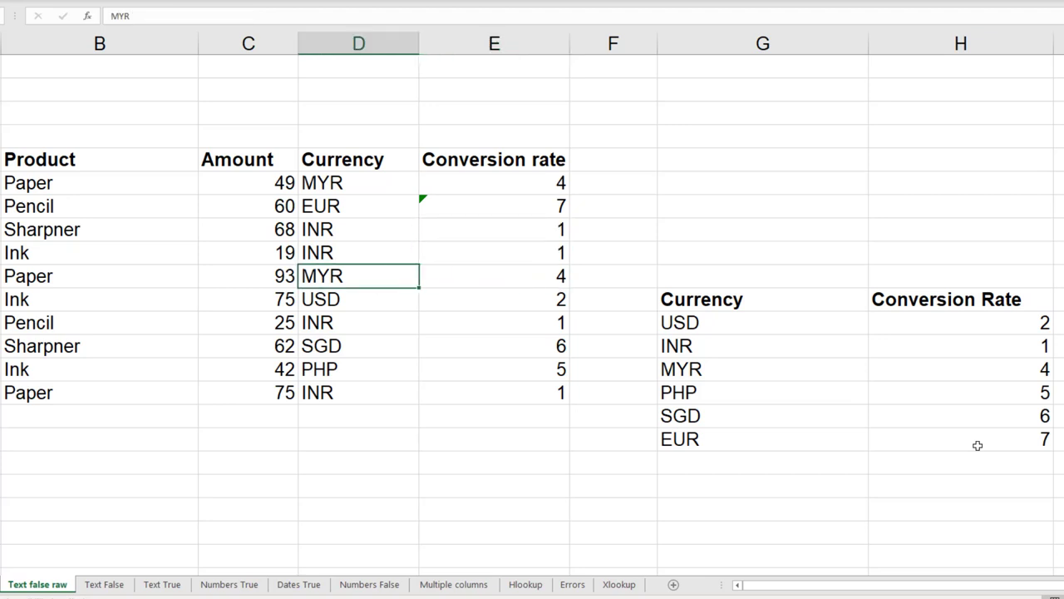
text(EUR)
key(Return)
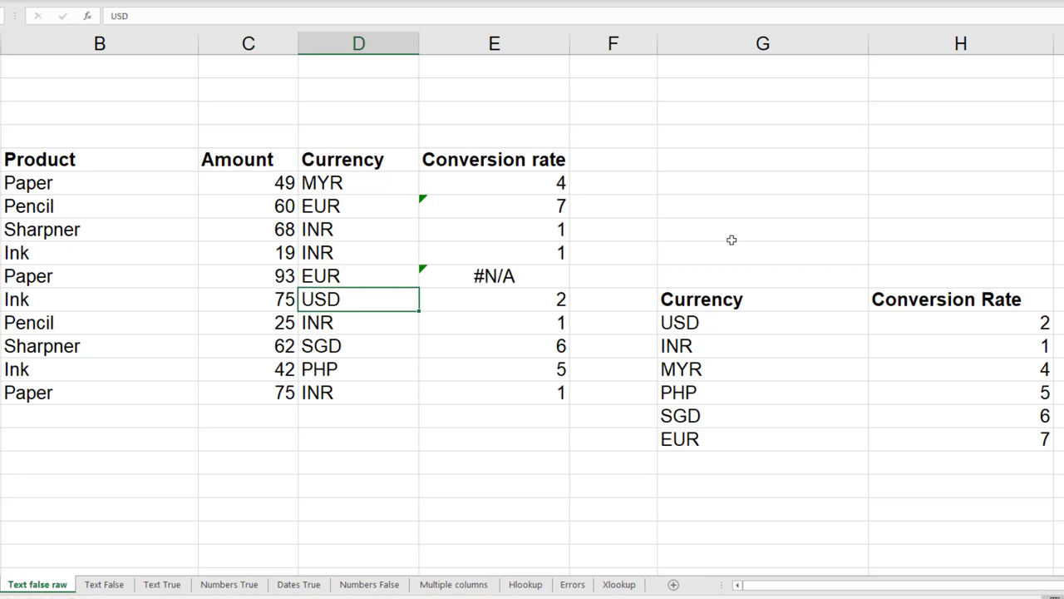
Compare the lookup ranges in the two EUR rows, and fill the E7 formula down through the remaining Conversion rate cells
double_click(485, 208)
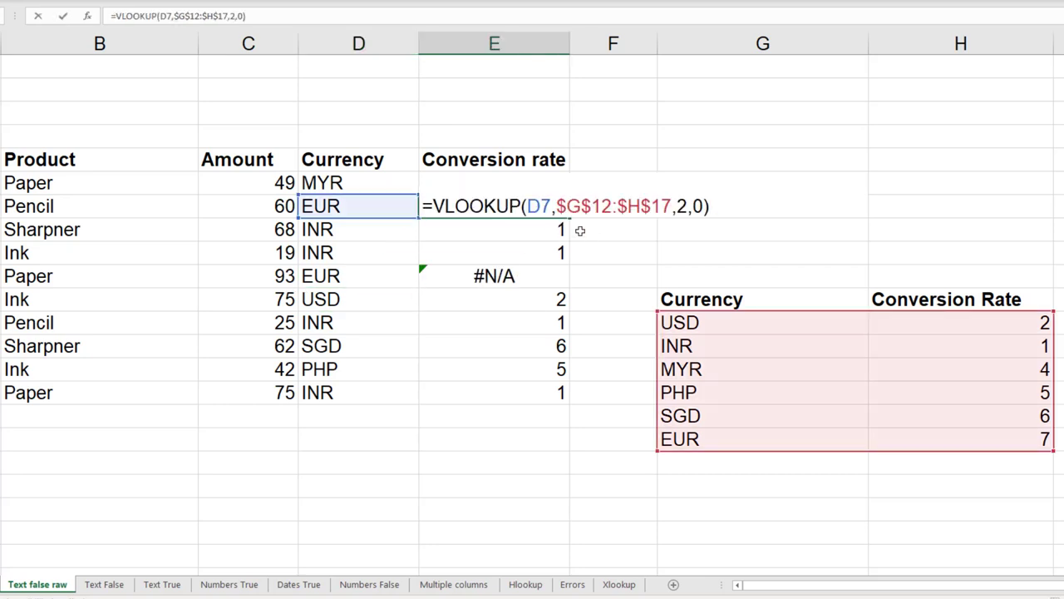
key(ctrl+Return)
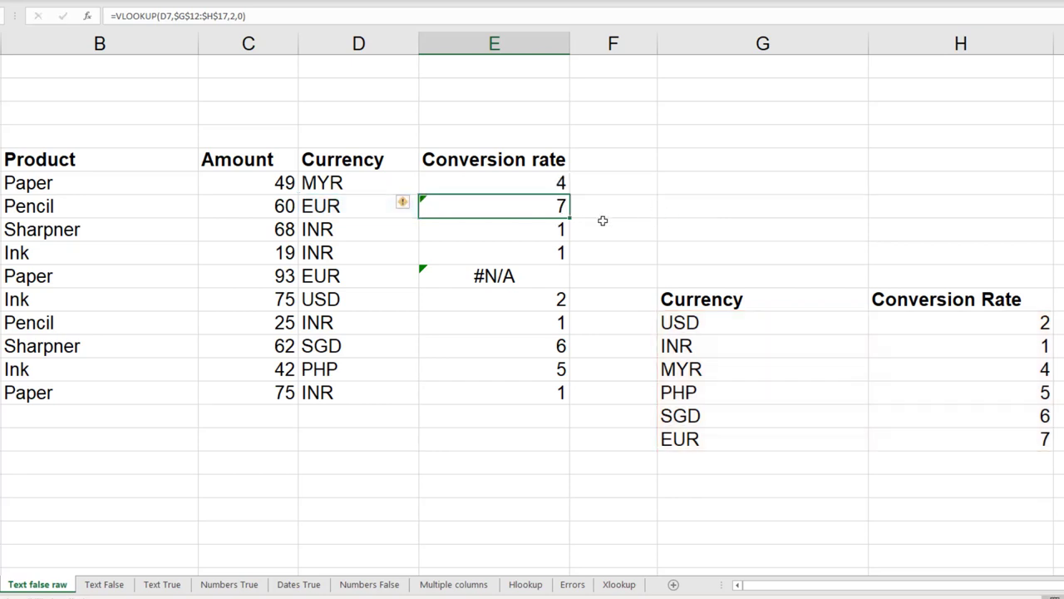
click(507, 277)
key(F2)
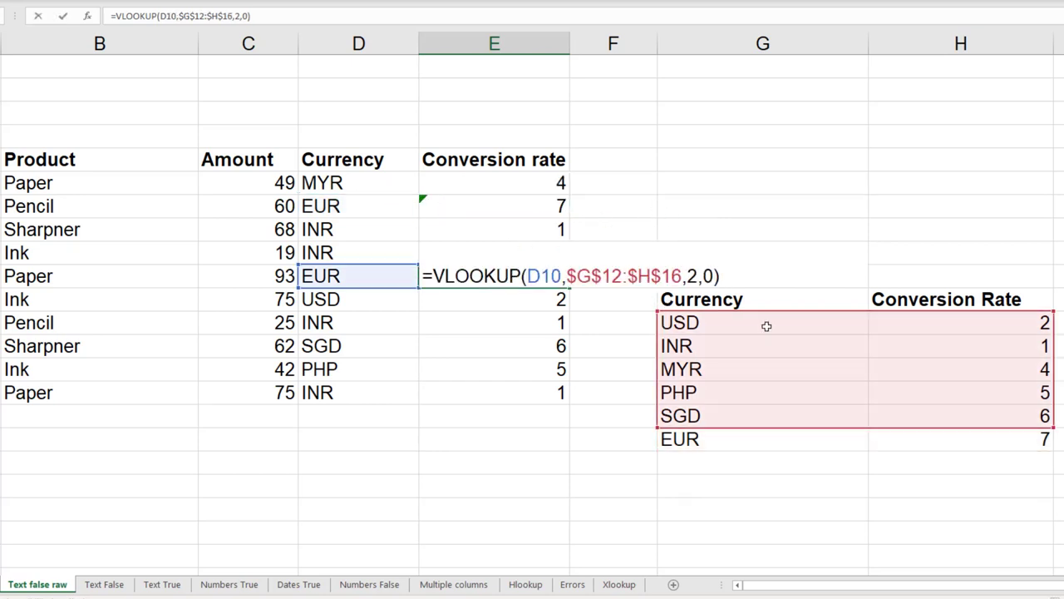
key(ctrl+Return)
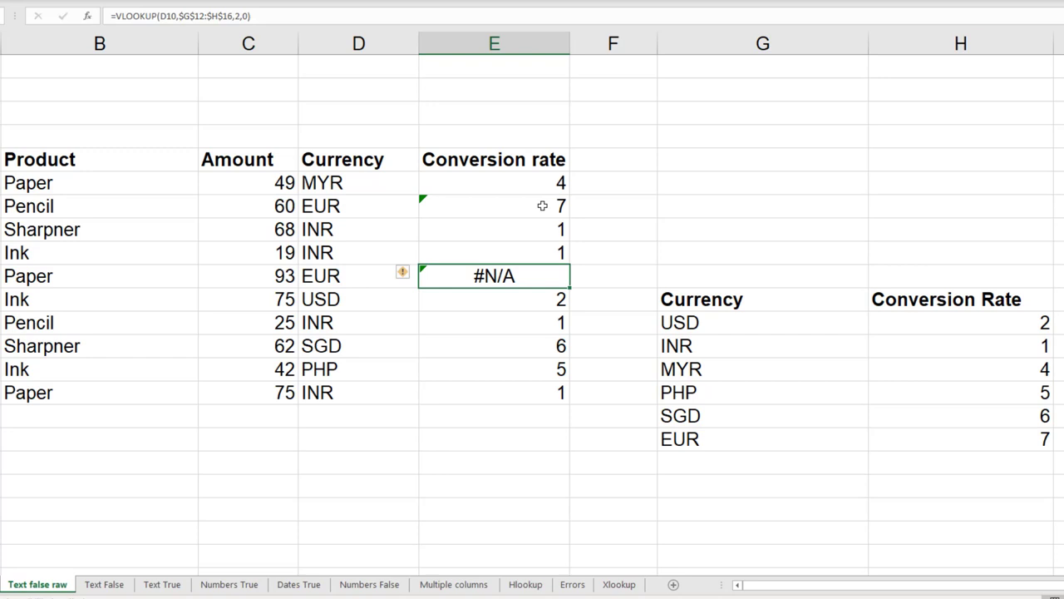
click(543, 206)
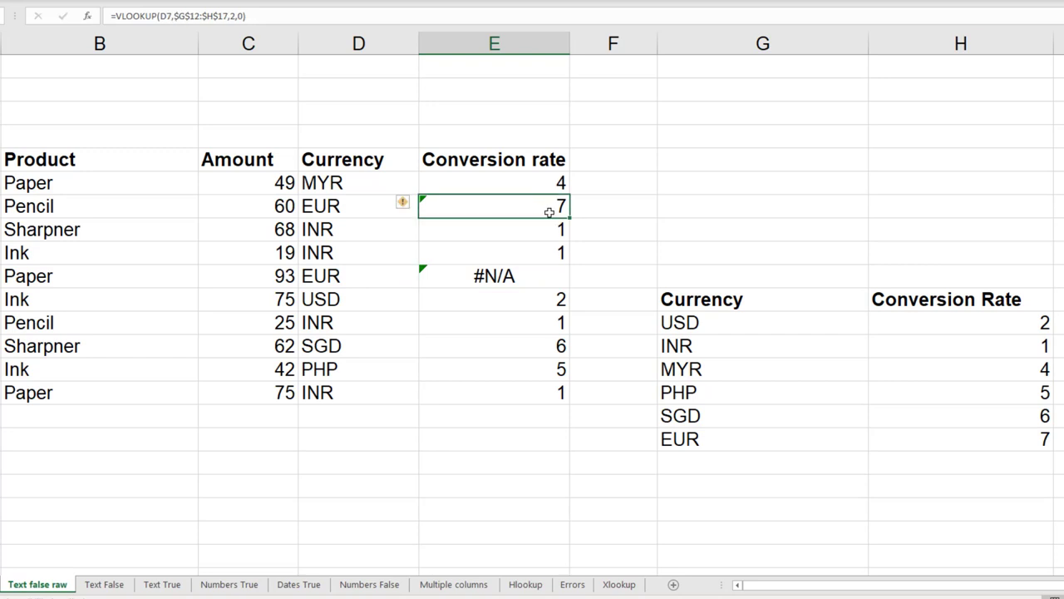
double_click(571, 217)
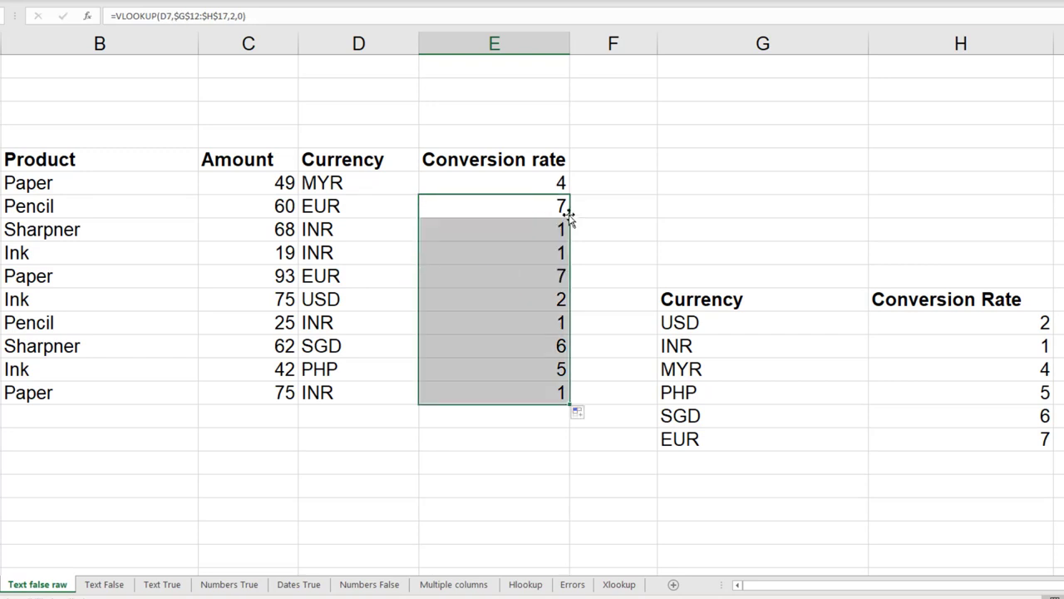
click(518, 205)
Enter NEW as another currency directly below EUR in the rate list
click(717, 467)
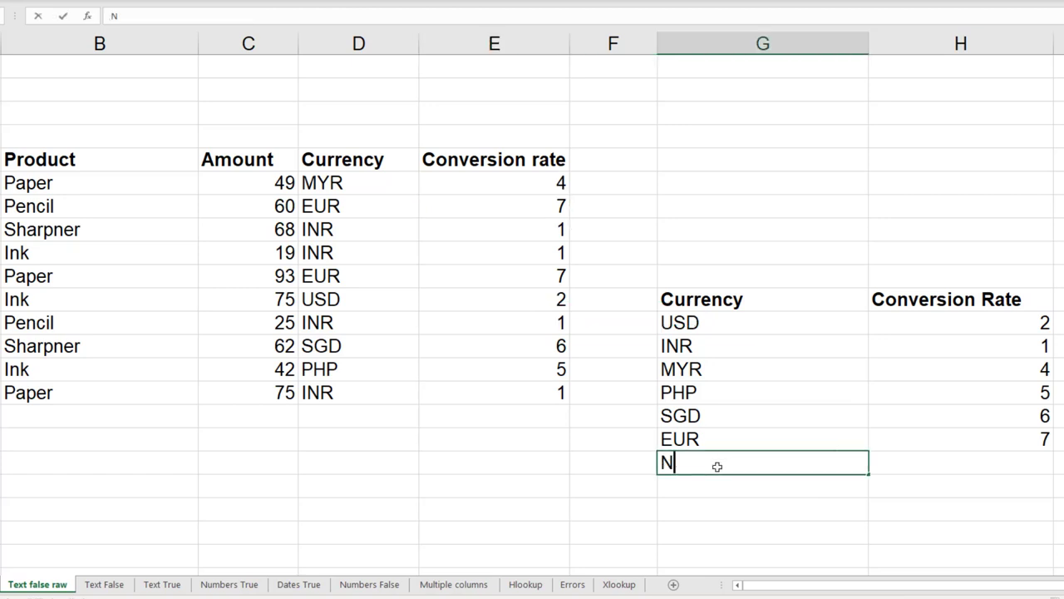
text(EW)
key(Tab)
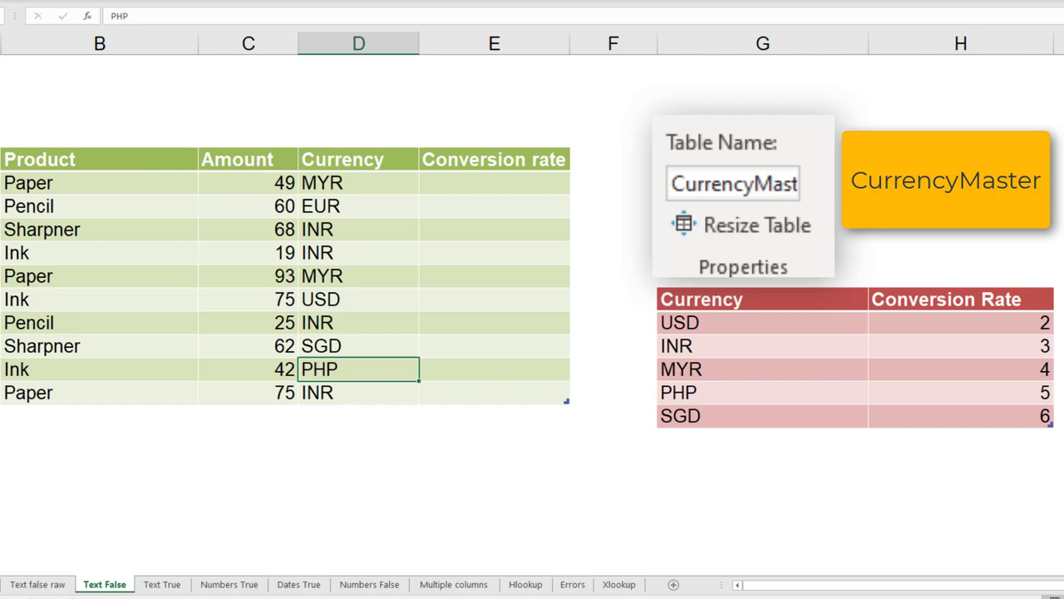
click(494, 183)
text(=vlookup()
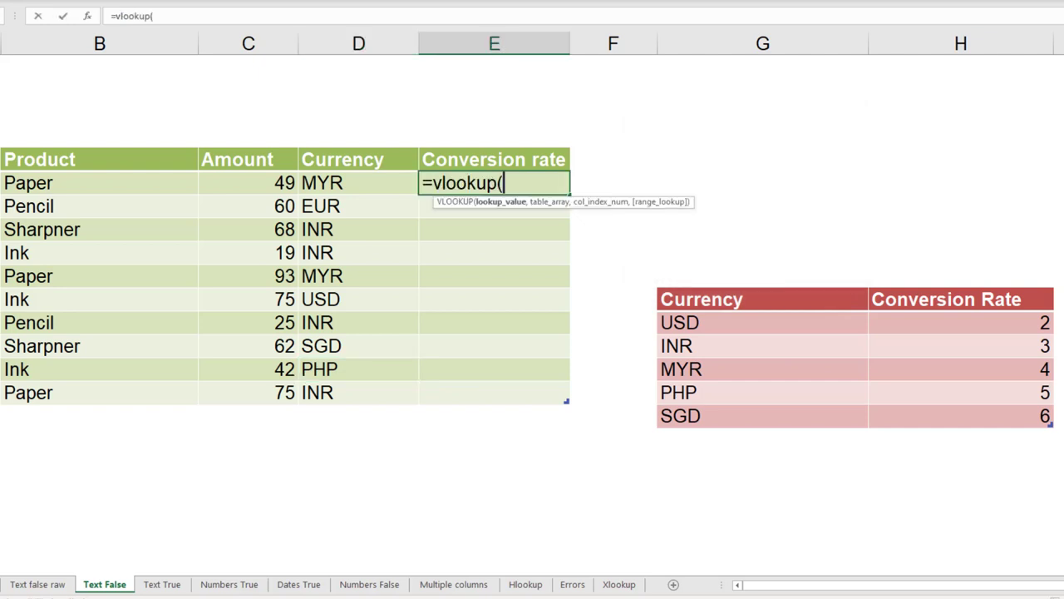
click(357, 183)
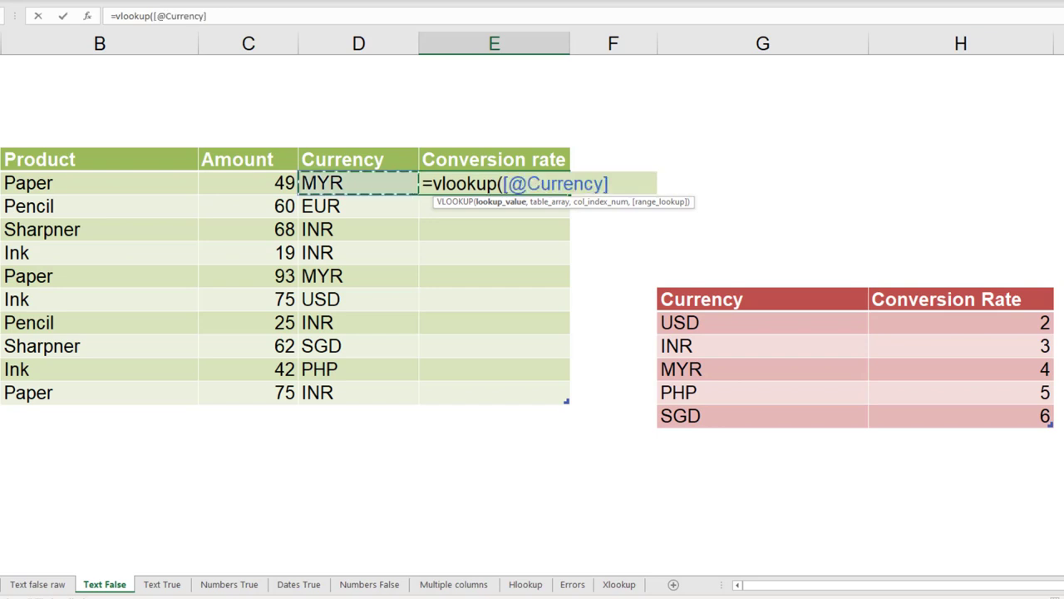
drag(790, 325, 948, 417)
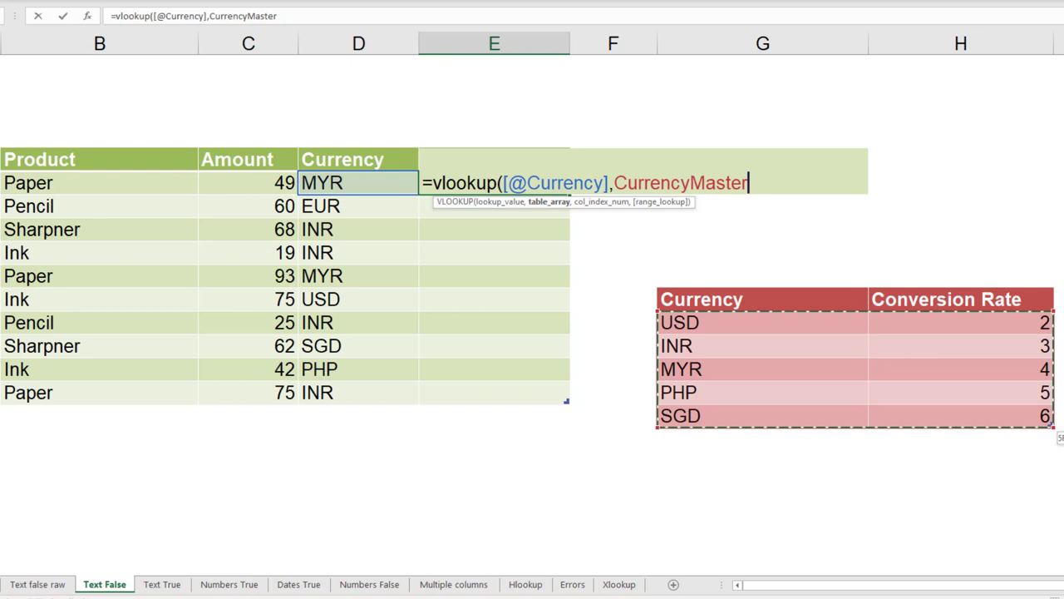
key(BackSpace)
key(BackSpace)
key(BackSpace)
key(BackSpace)
key(BackSpace)
key(BackSpace)
key(BackSpace)
key(BackSpace)
key(BackSpace)
key(BackSpace)
key(BackSpace)
key(BackSpace)
key(BackSpace)
key(BackSpace)
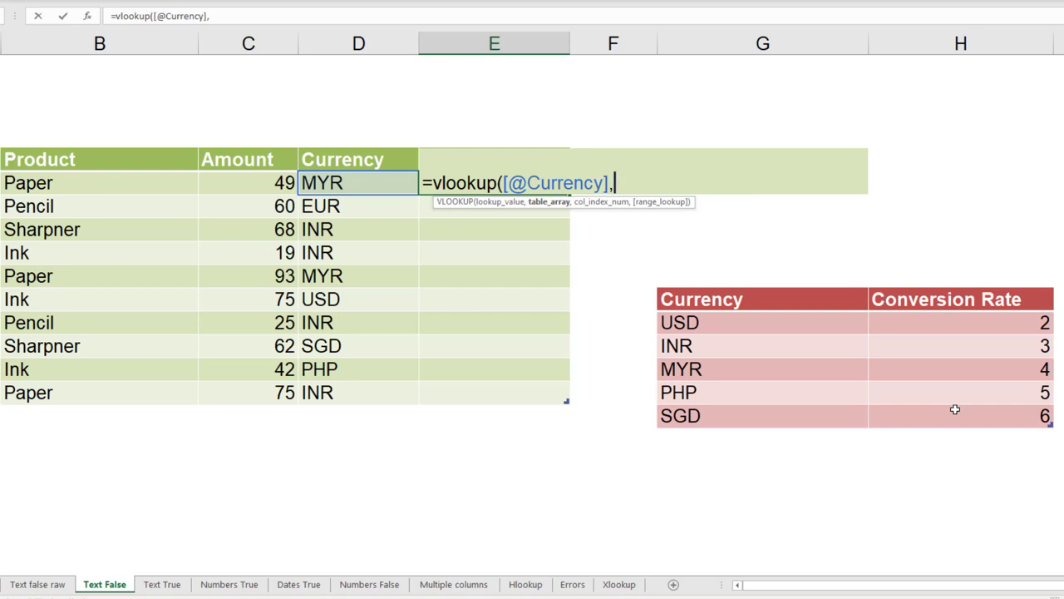
Insert the suggested table name CurrencyMaster as the VLOOKUP's table array
text(cu)
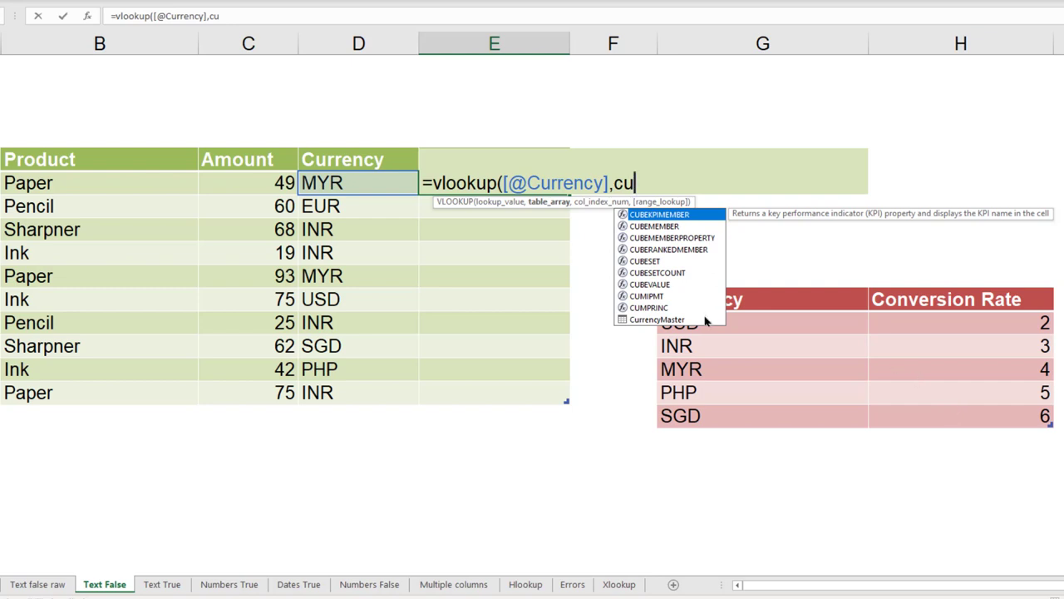
click(657, 321)
key(Tab)
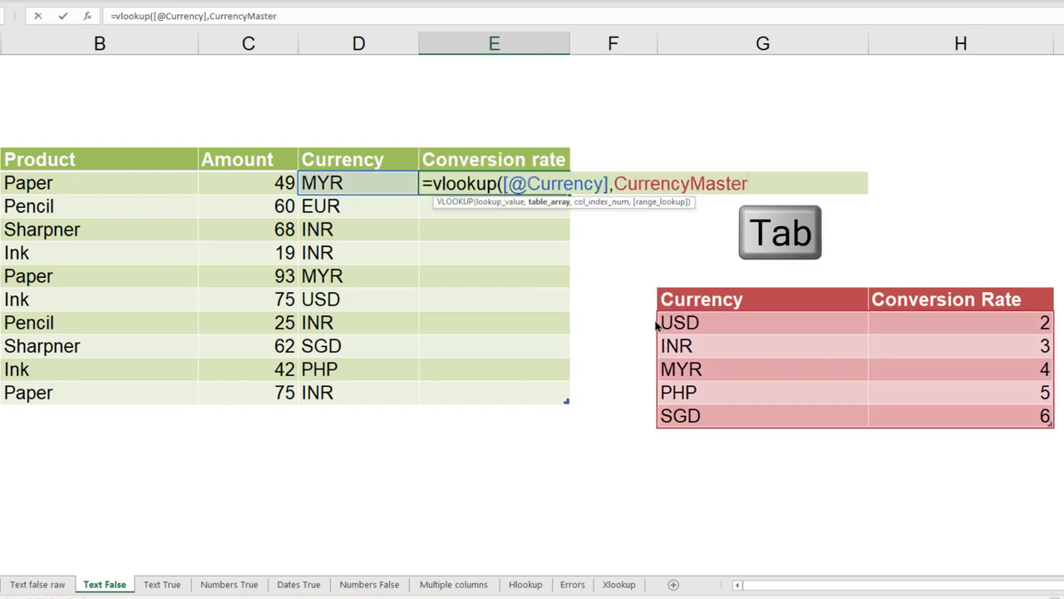
Complete the Conversion rate VLOOKUP with column index 2 and range lookup 0 for an exact match, and enter the formula
text(,)
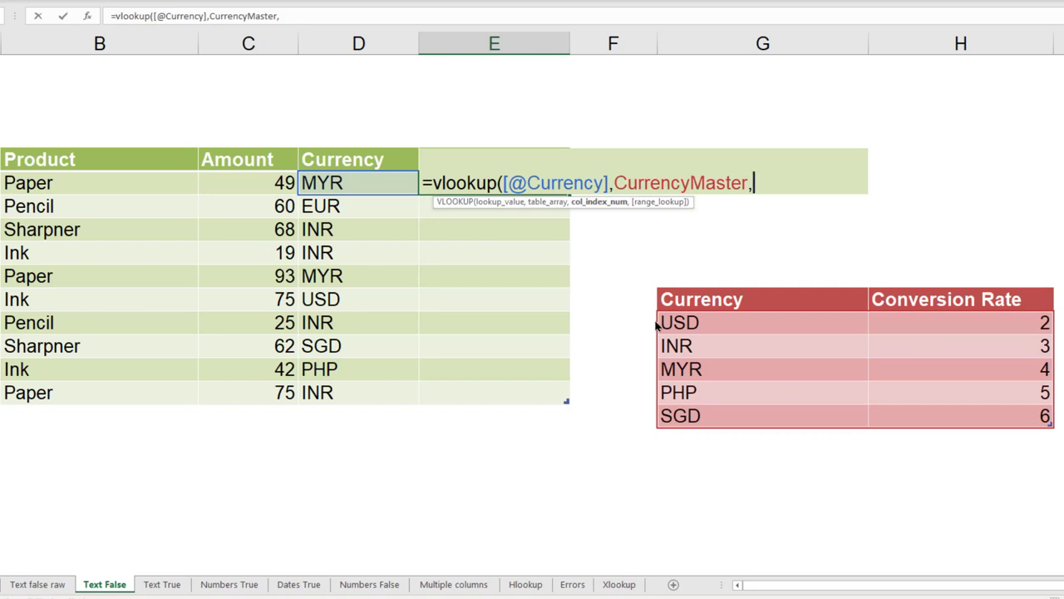
text(2,)
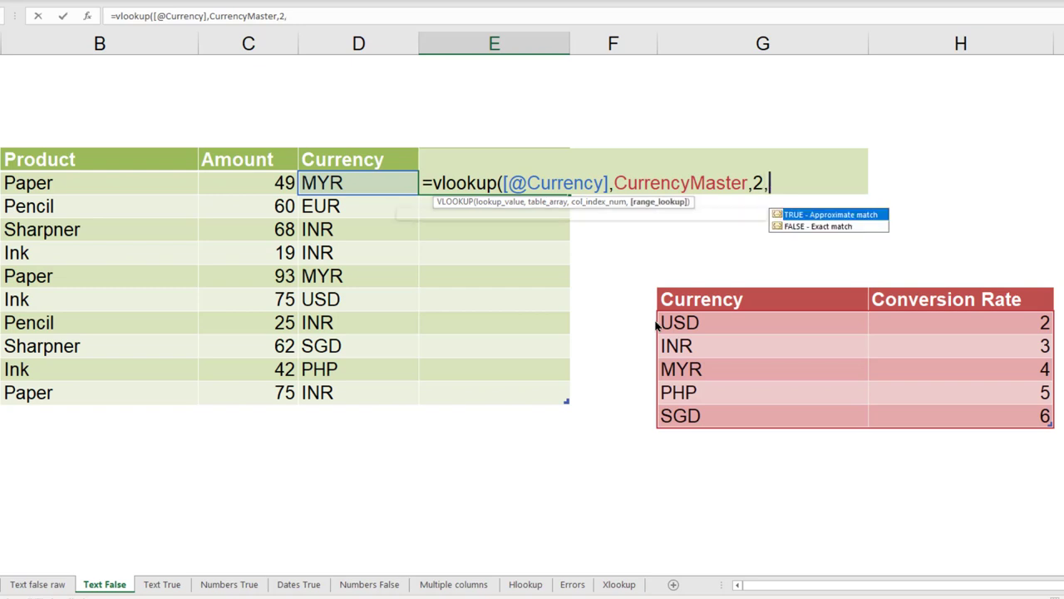
text(0)
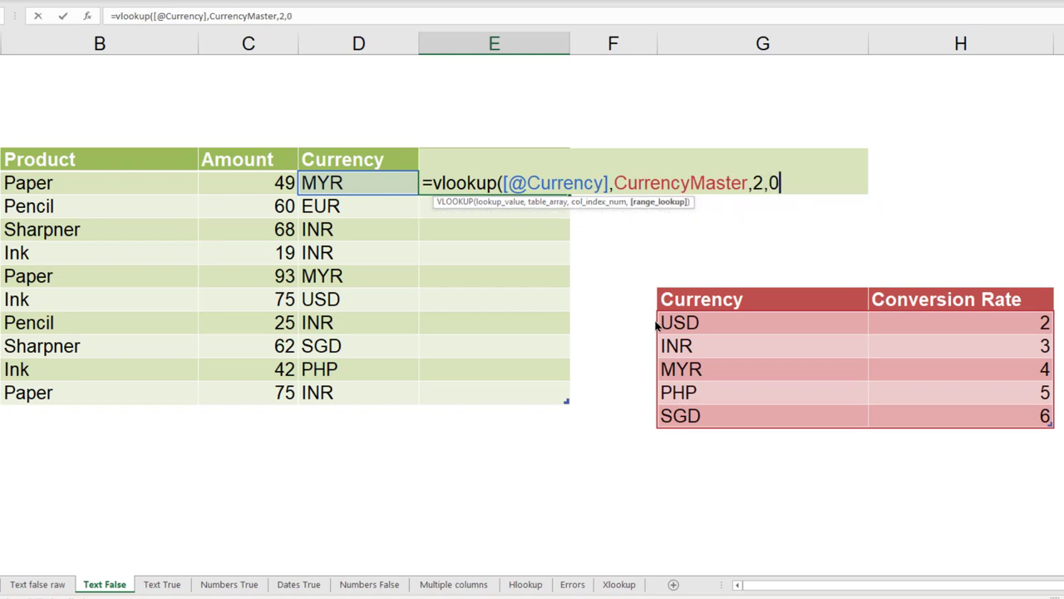
text())
key(Return)
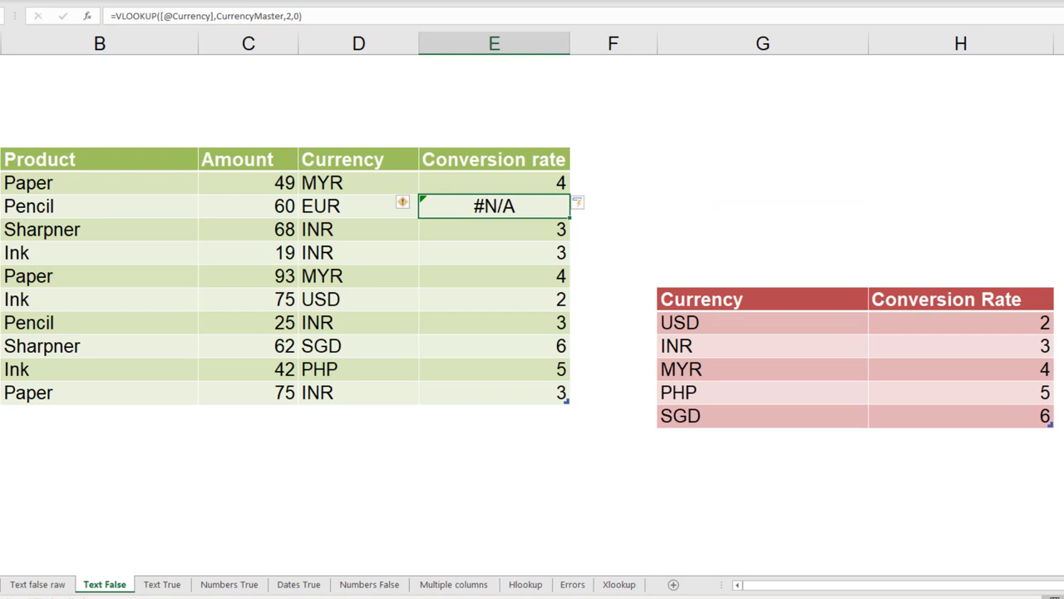
Add EUR with a conversion rate of 7 as a new row directly below SGD in the currency rate table
click(762, 439)
text(EUR)
key(Tab)
text(7)
key(ctrl+Return)
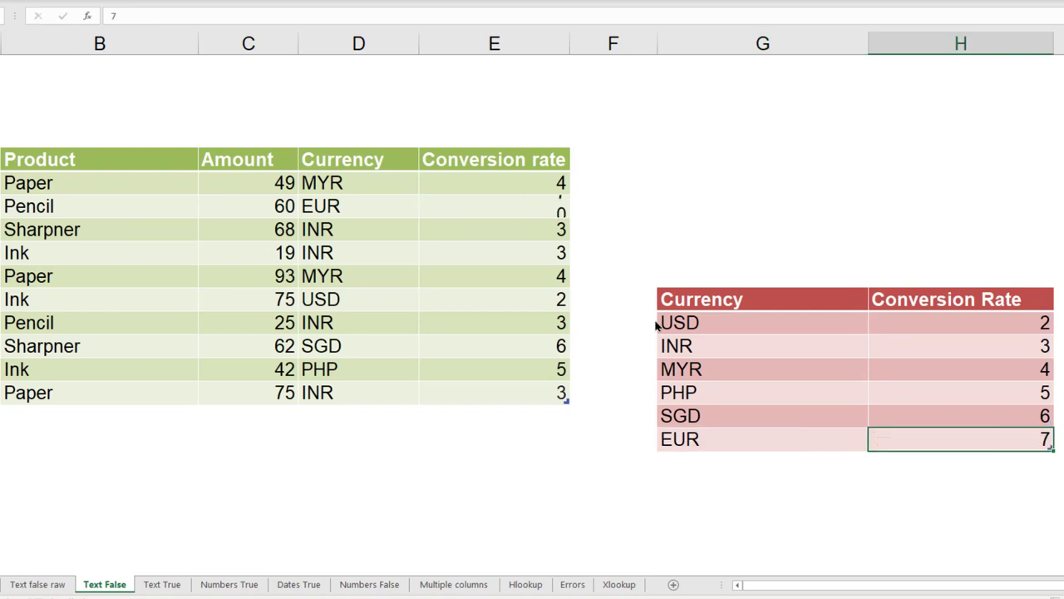
key(Return)
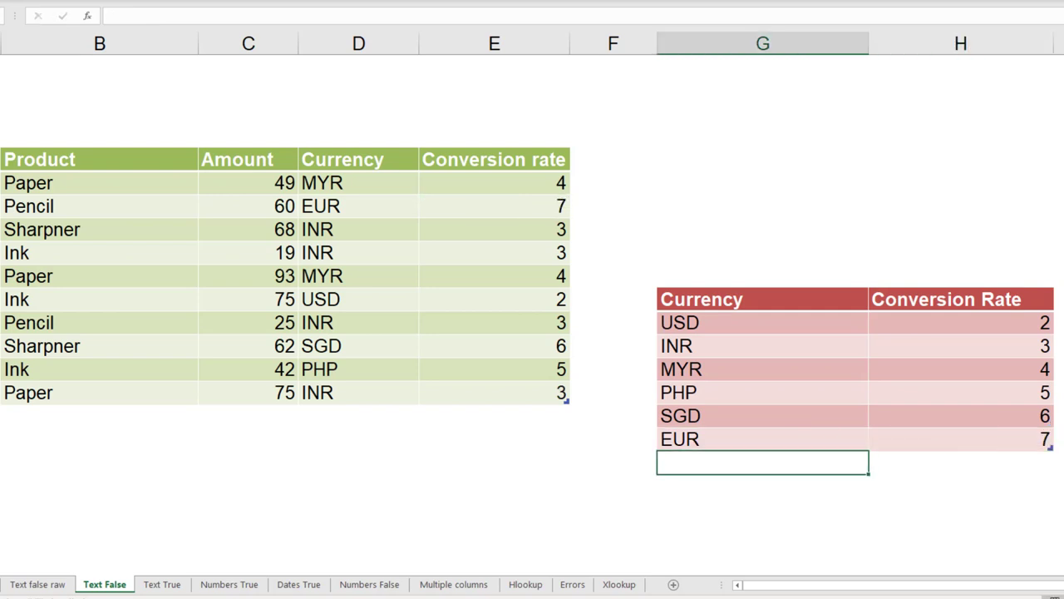